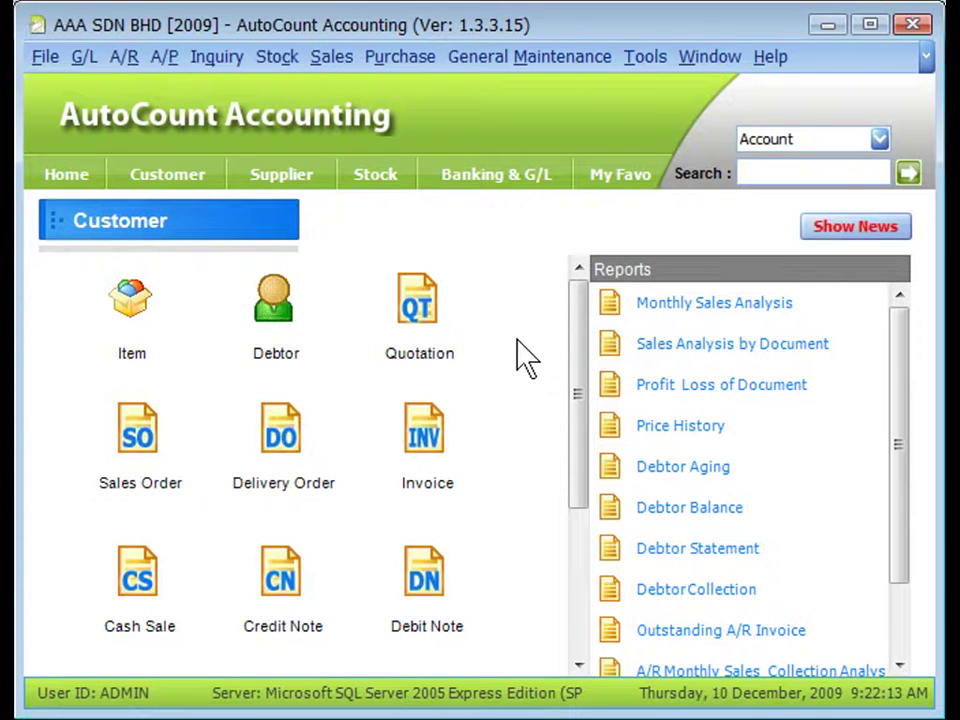
Open fiscal year management and view the start date, end date and name settings of Fiscal Year 2009 without changing them
{"action": "left_click", "coordinate": [642, 58]}
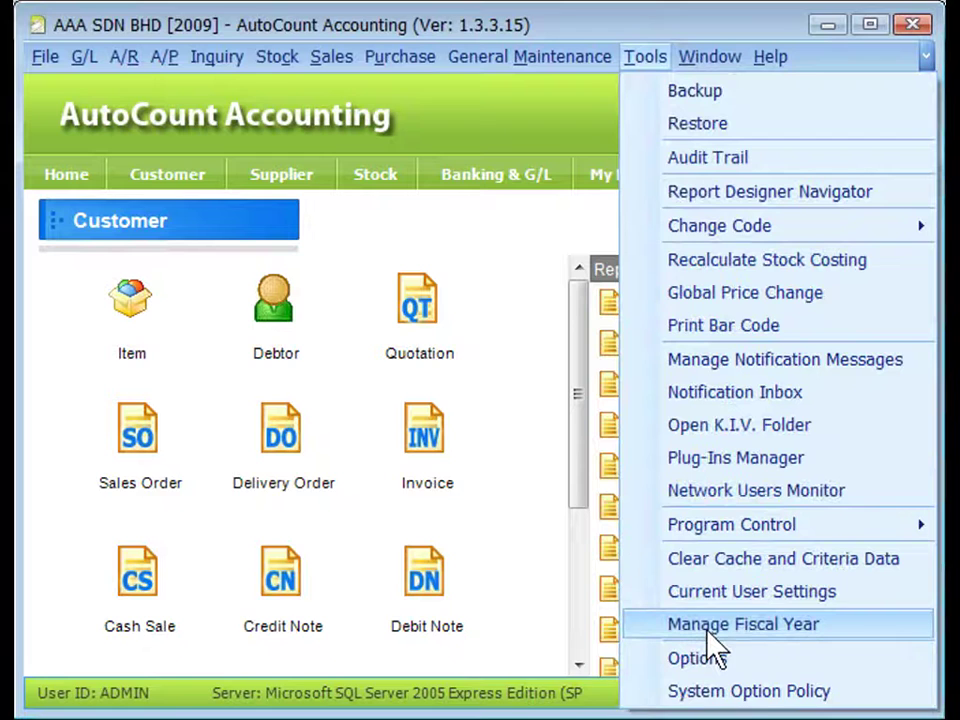
{"action": "left_click", "coordinate": [706, 628]}
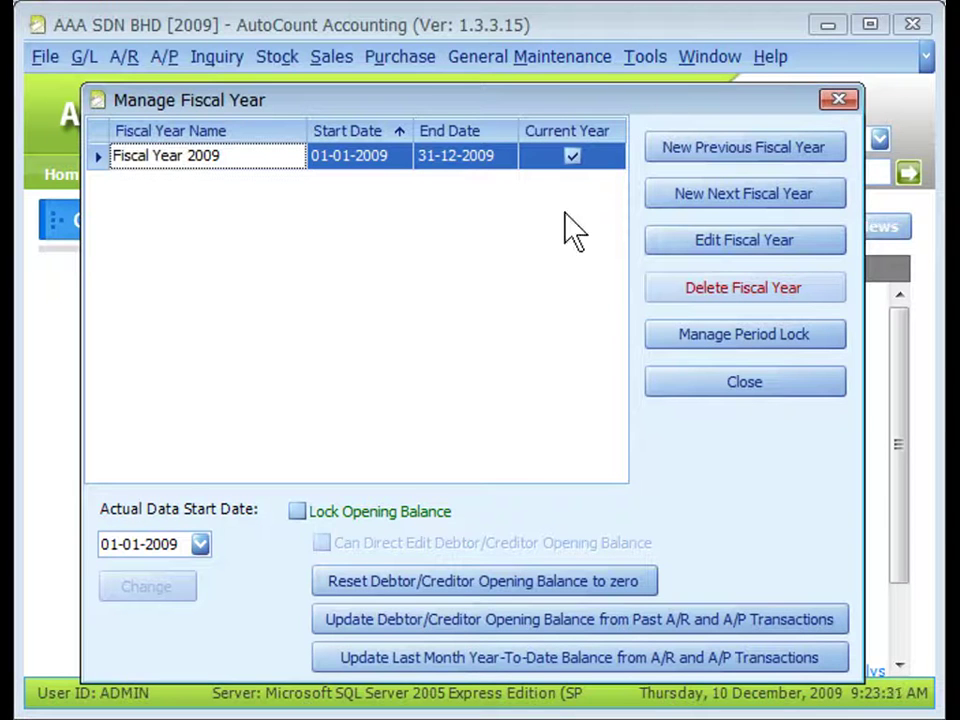
{"action": "left_click", "coordinate": [722, 243]}
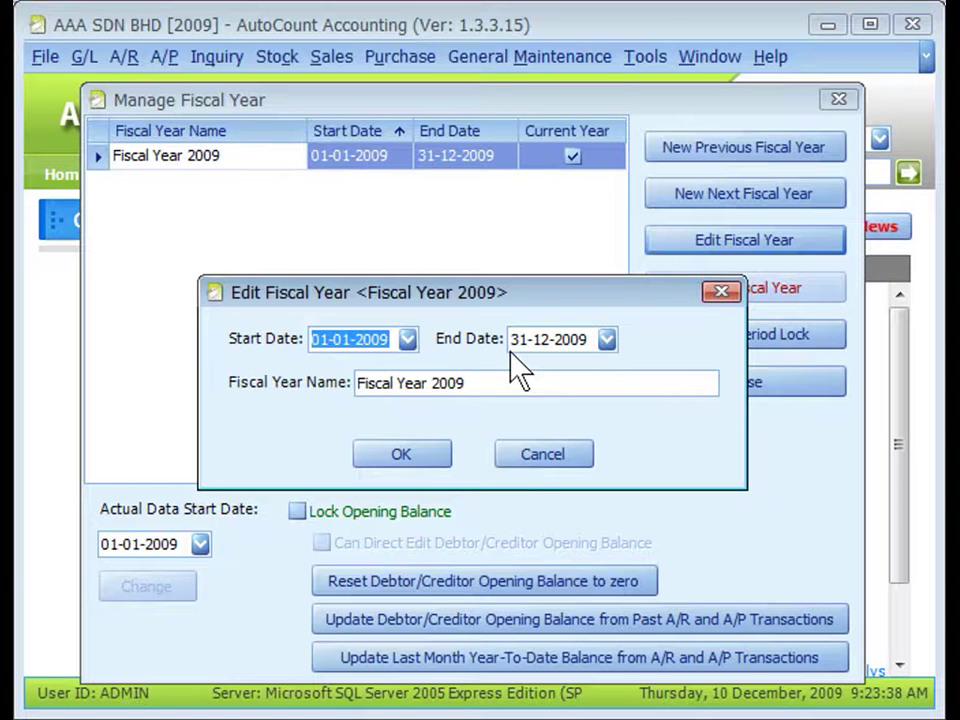
{"action": "left_click", "coordinate": [540, 456]}
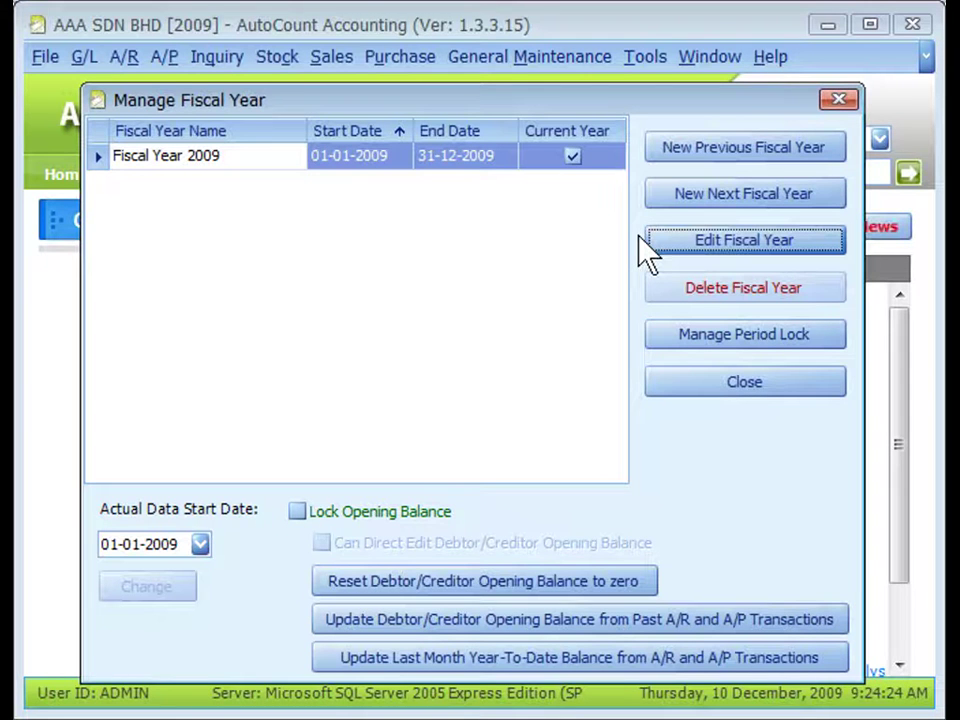
Create the previous fiscal year, Fiscal Year 2008, starting 01-01-2008 and ending 31-12-2008
{"action": "left_click", "coordinate": [731, 154]}
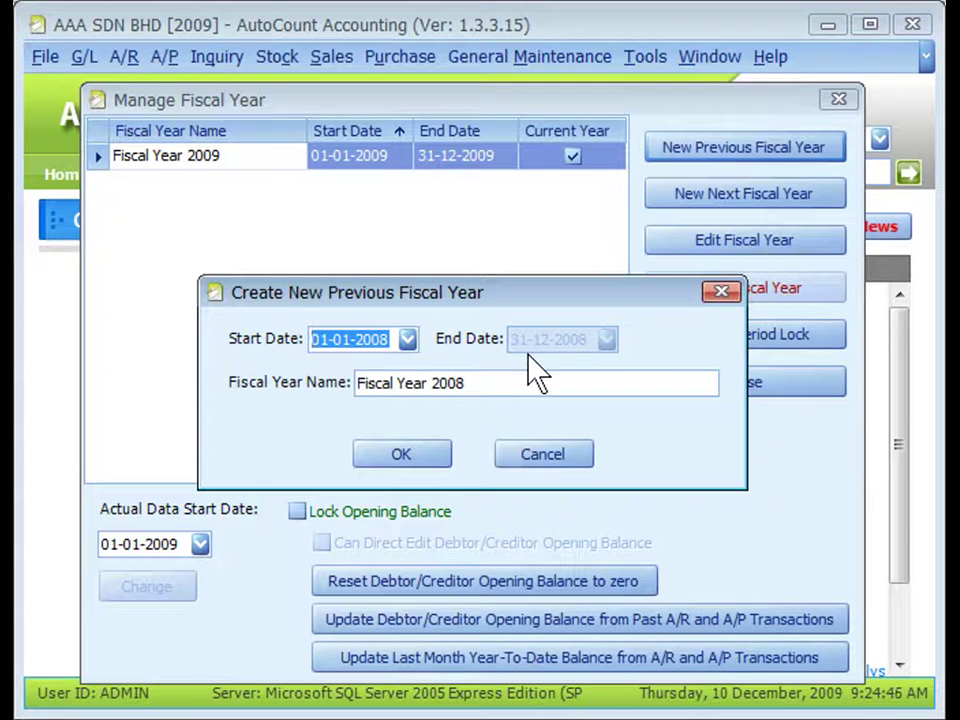
{"action": "left_click", "coordinate": [405, 455]}
View the proposed setup for a fiscal year preceding Fiscal Year 2008 and cancel its creation
{"action": "left_click", "coordinate": [298, 163]}
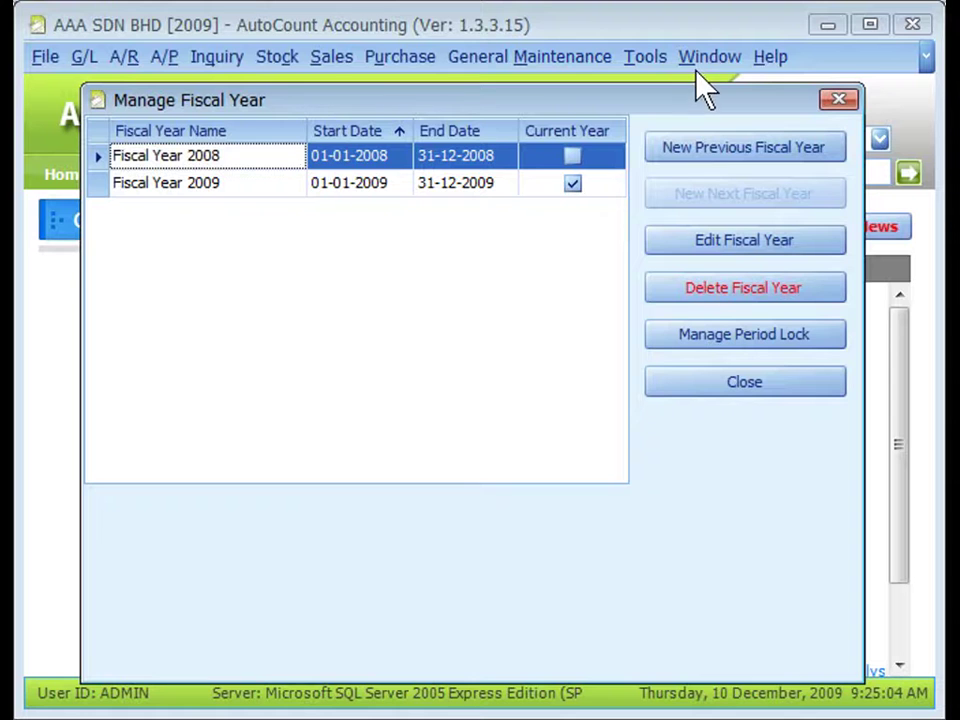
{"action": "left_click", "coordinate": [738, 160]}
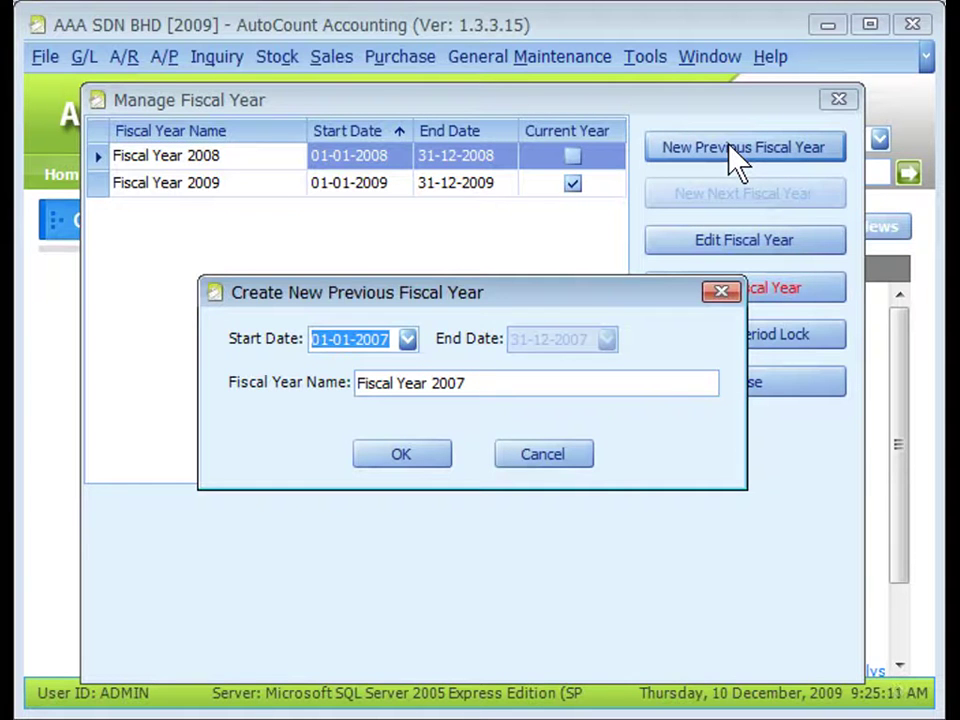
{"action": "left_click", "coordinate": [552, 460]}
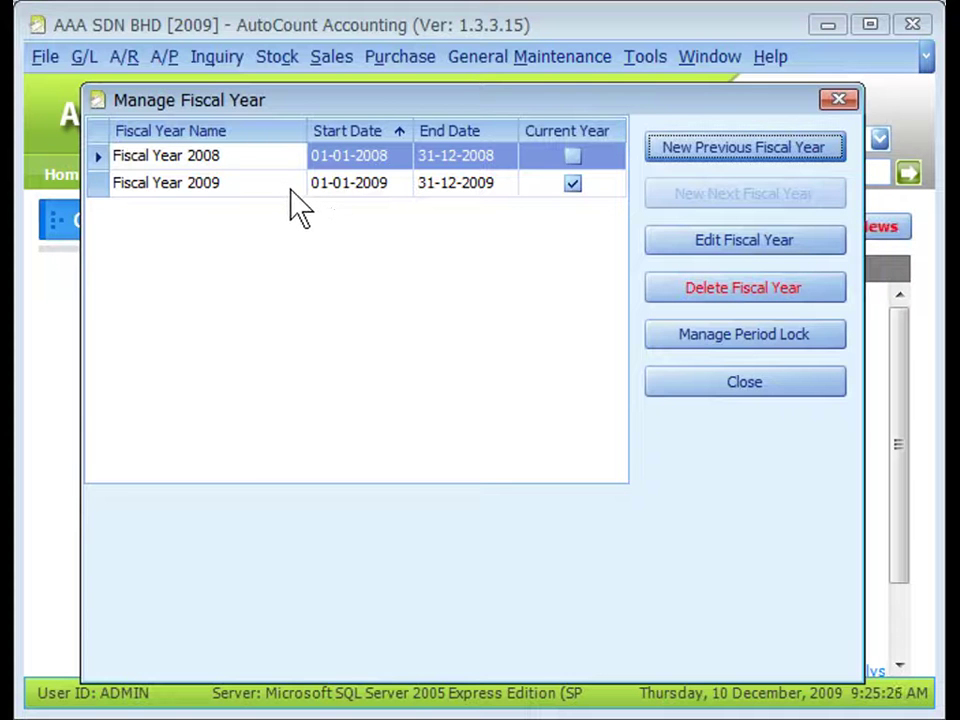
Create the fiscal year following Fiscal Year 2009 as Fiscal Year 2010, ending 31-12-2010
{"action": "left_click", "coordinate": [288, 190]}
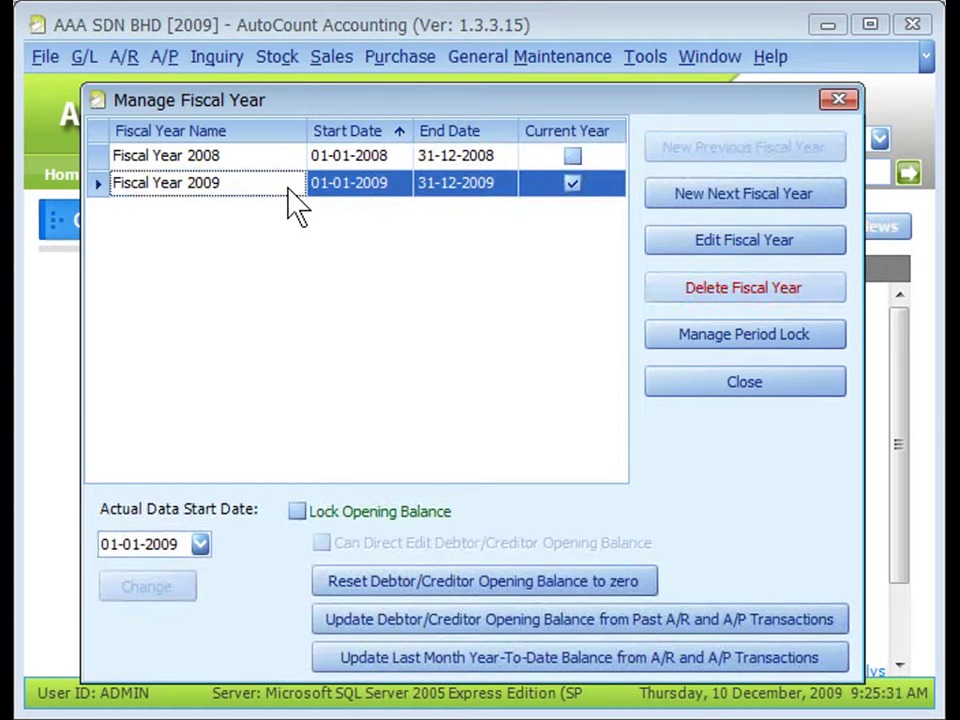
{"action": "left_click", "coordinate": [737, 200]}
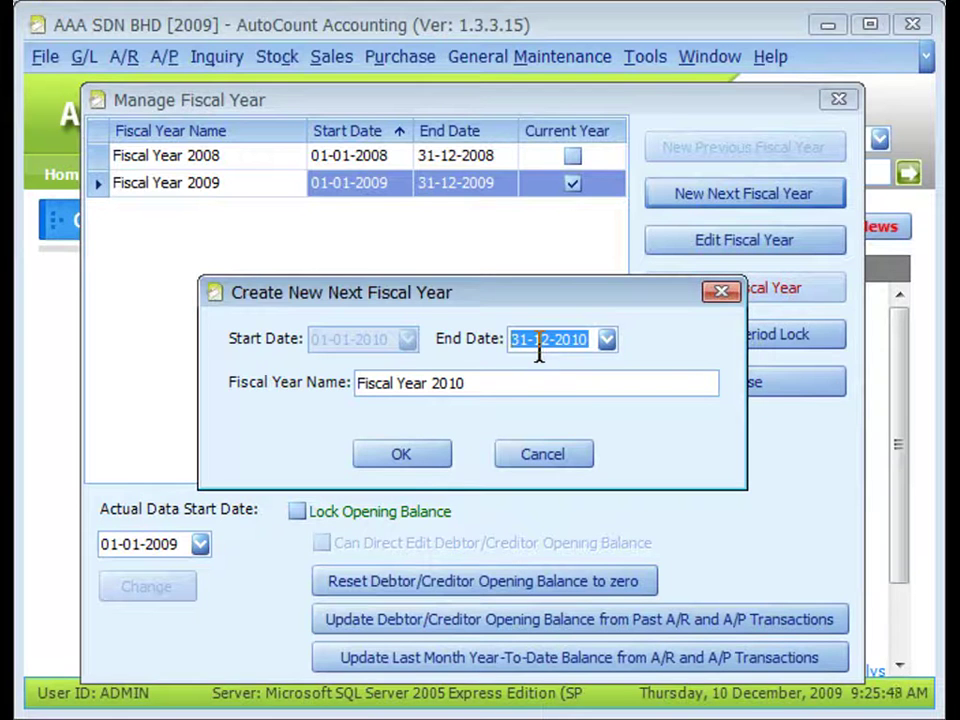
{"action": "left_click", "coordinate": [405, 458]}
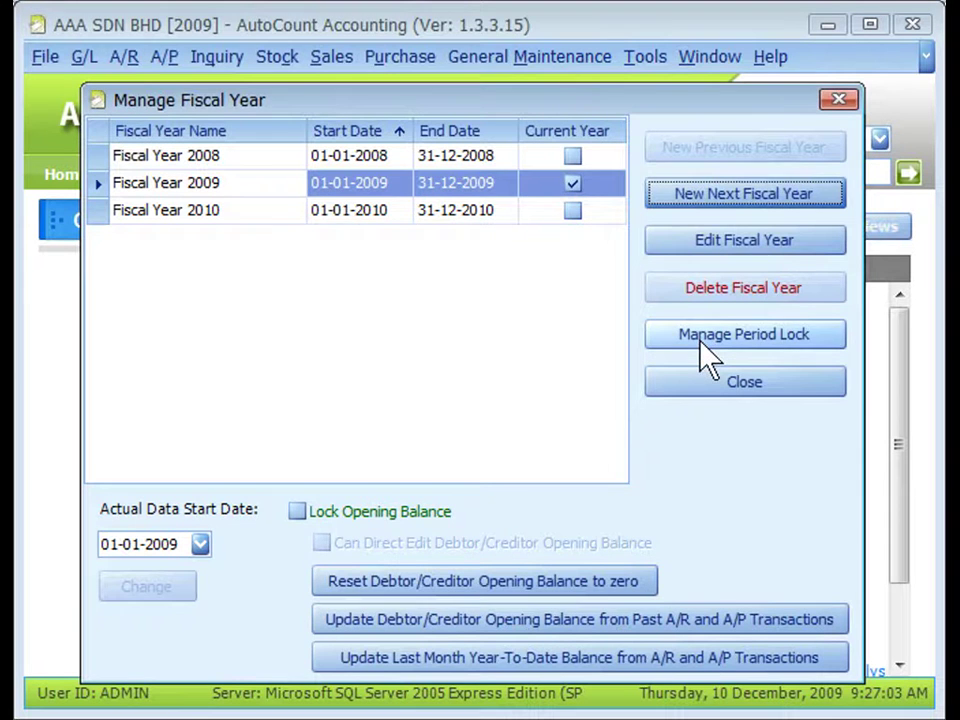
Mark the January to May periods of Fiscal Year 2009 as locked in the period lock settings
{"action": "left_click", "coordinate": [701, 339]}
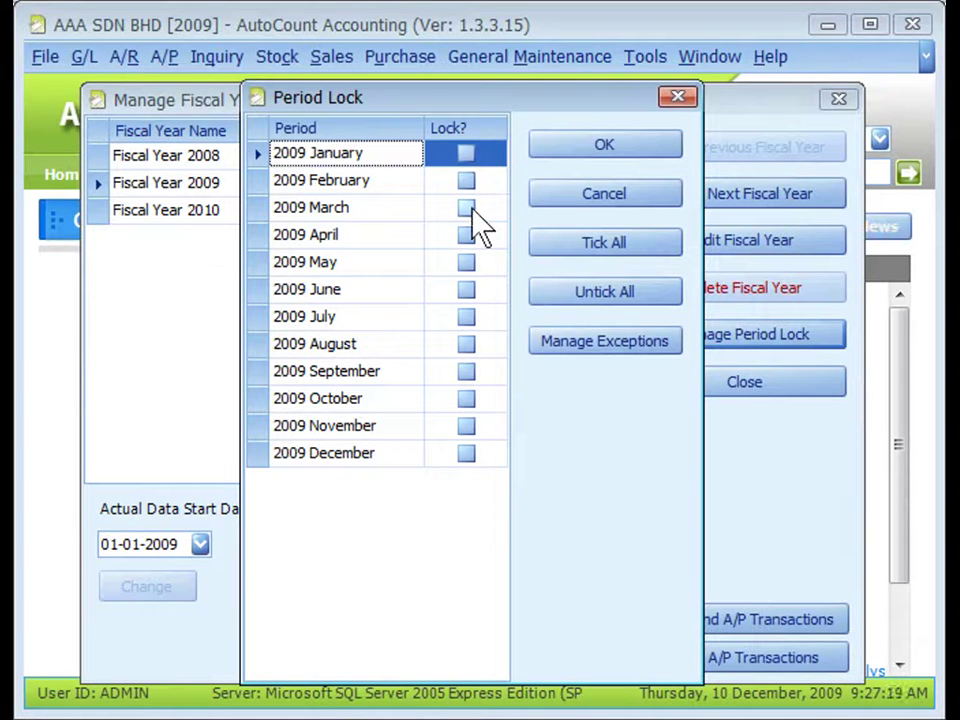
{"action": "left_click", "coordinate": [468, 209]}
{"action": "left_click", "coordinate": [467, 262]}
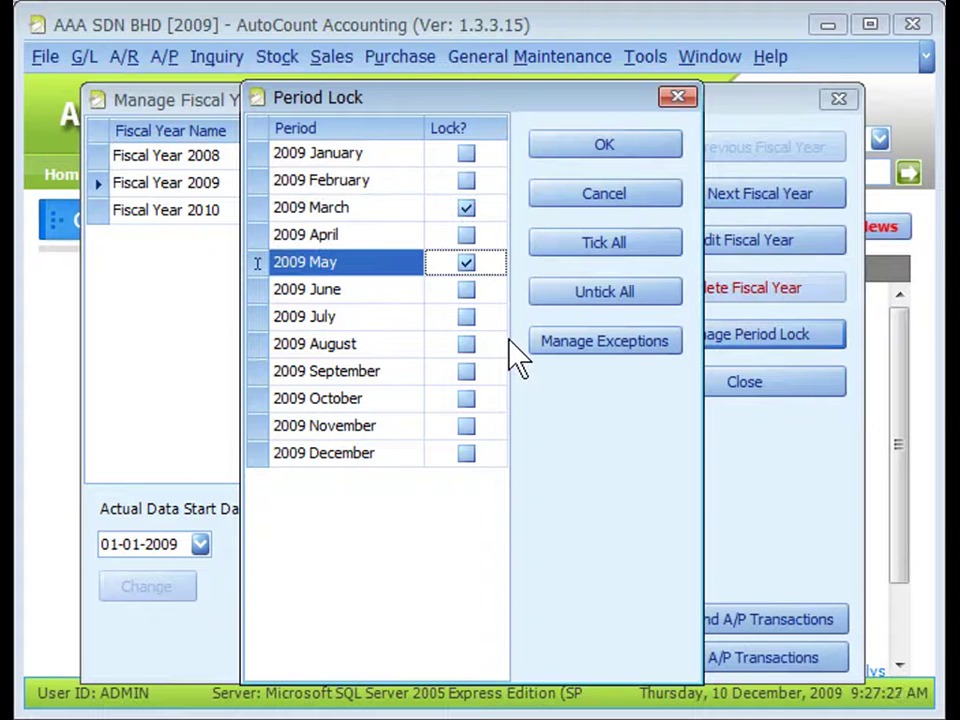
{"action": "left_click", "coordinate": [476, 237]}
{"action": "left_click", "coordinate": [467, 237]}
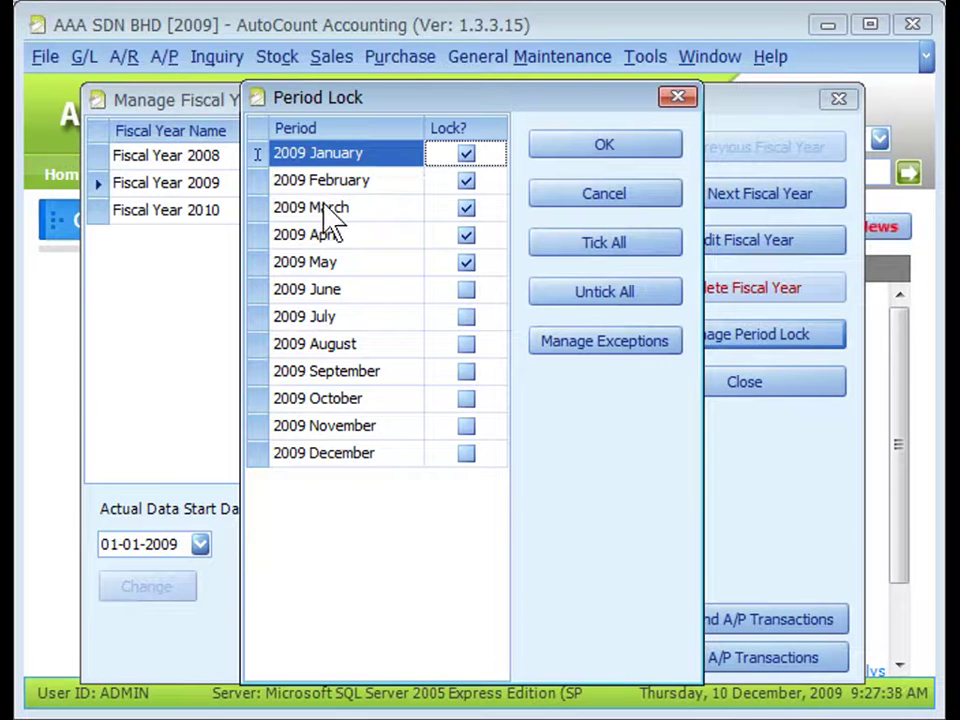
Add the ADMINS and SALES groups as exceptions for A/R Invoice in the locked January 2009 period
{"action": "left_click", "coordinate": [606, 364]}
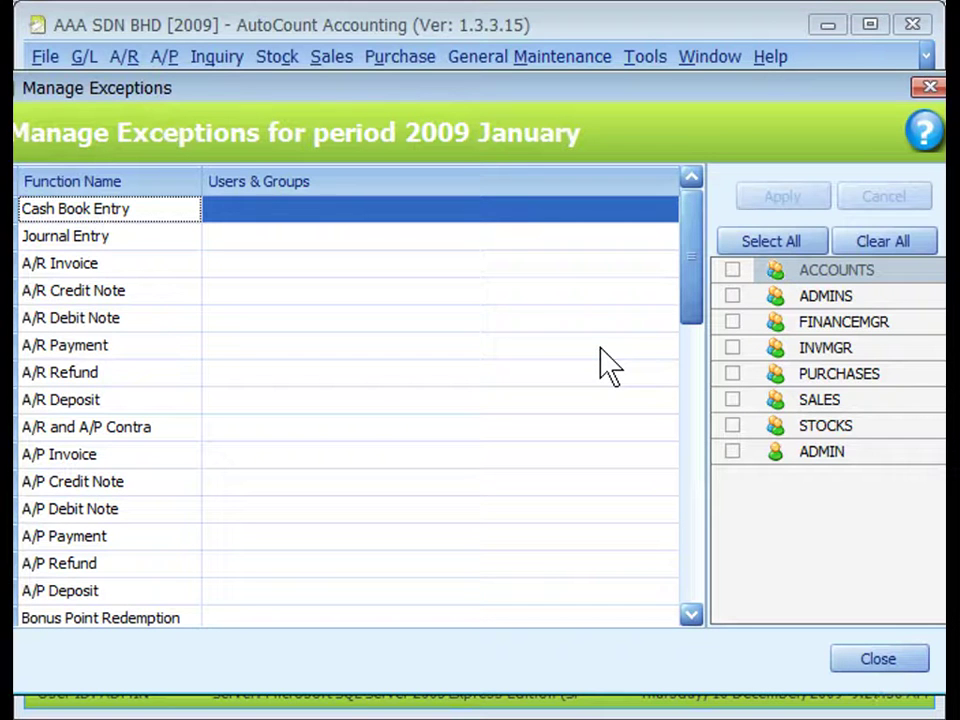
{"action": "left_click", "coordinate": [245, 265]}
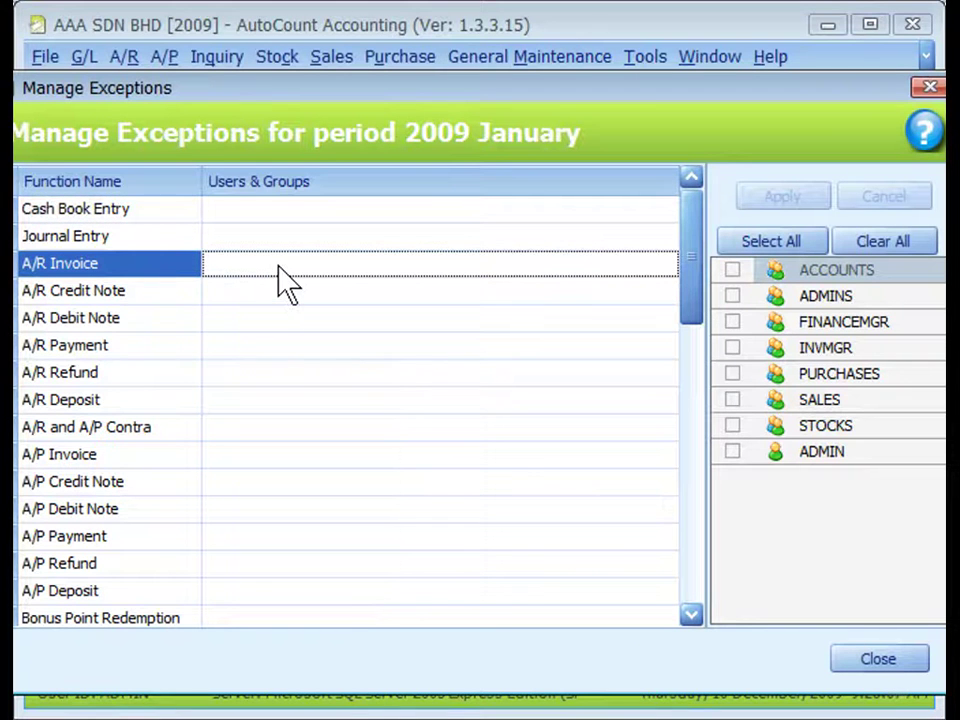
{"action": "left_click", "coordinate": [732, 298]}
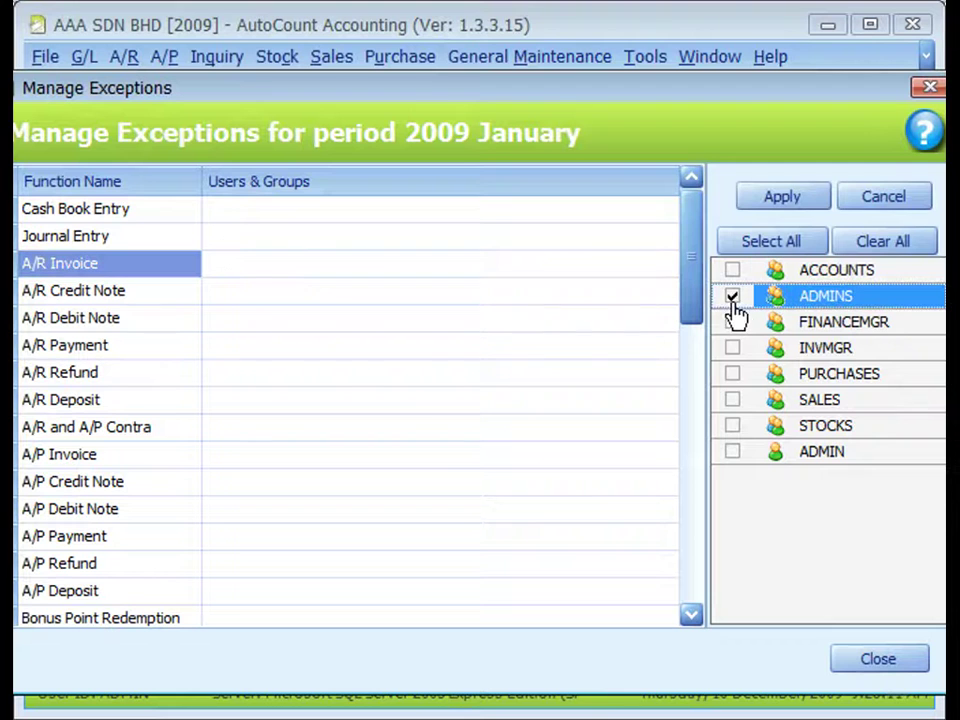
{"action": "left_click", "coordinate": [733, 400]}
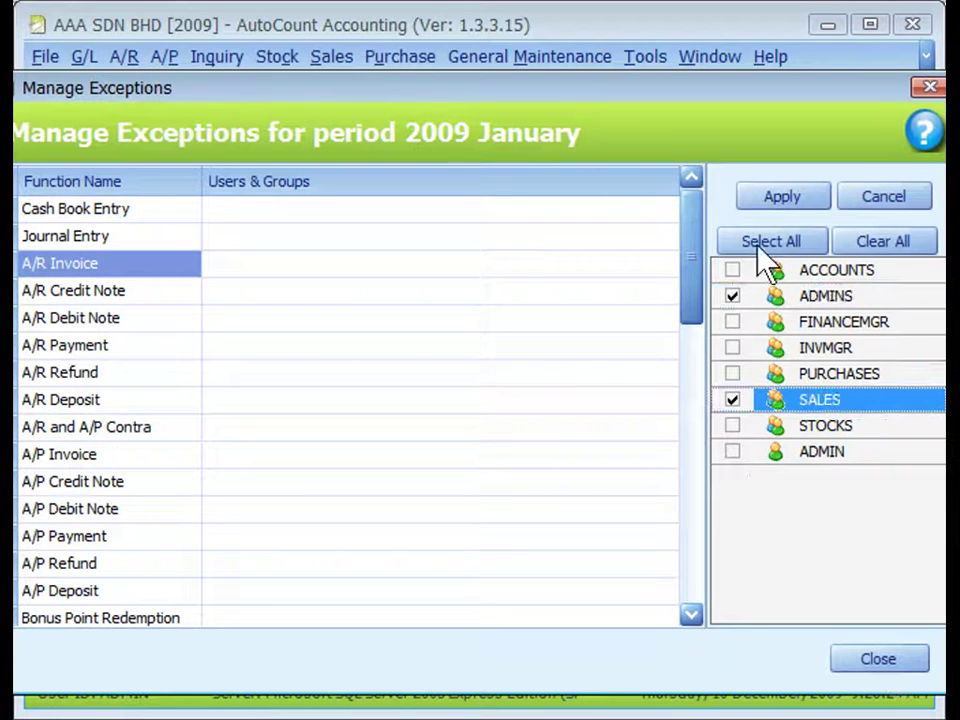
{"action": "left_click", "coordinate": [779, 200]}
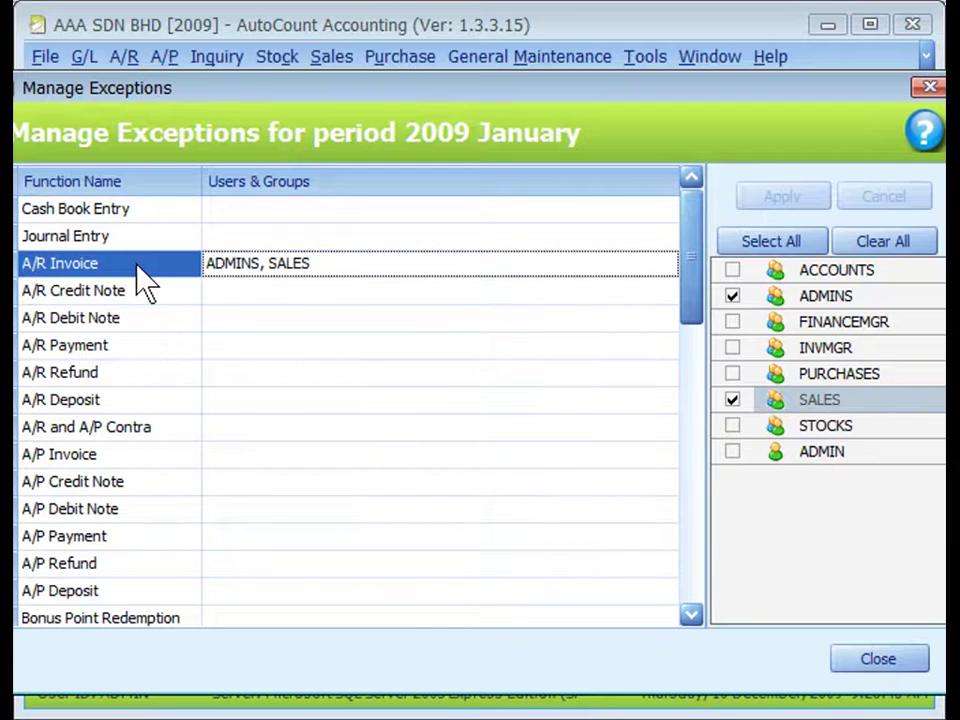
Remove the ADMINS and SALES groups from the January 2009 A/R Invoice exceptions and close the exceptions window
{"action": "left_click", "coordinate": [733, 400]}
{"action": "left_click", "coordinate": [732, 302]}
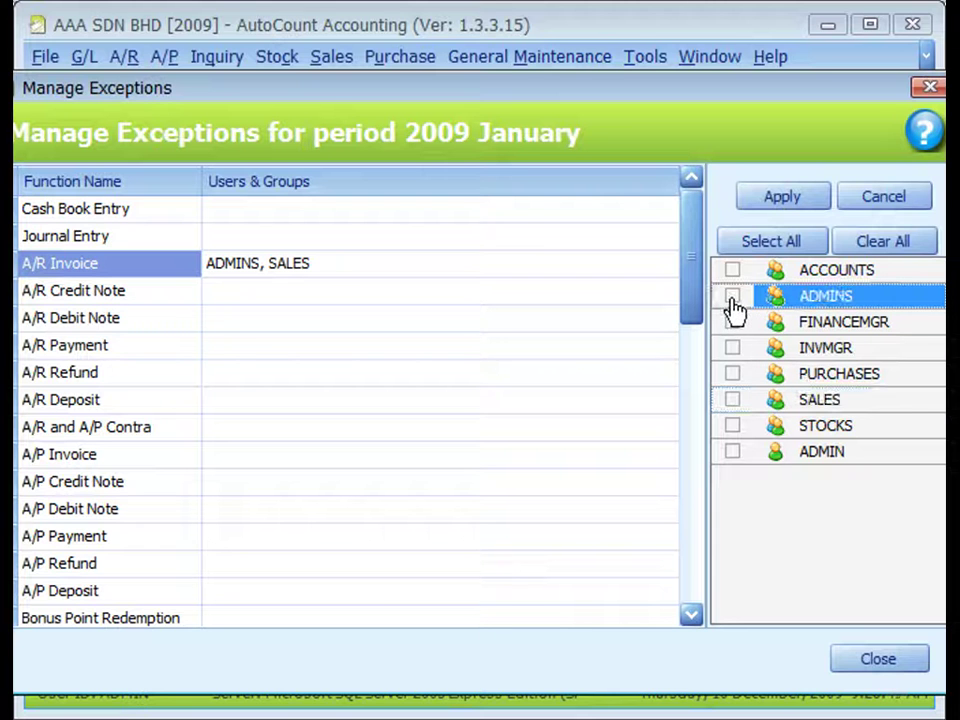
{"action": "left_click", "coordinate": [772, 202]}
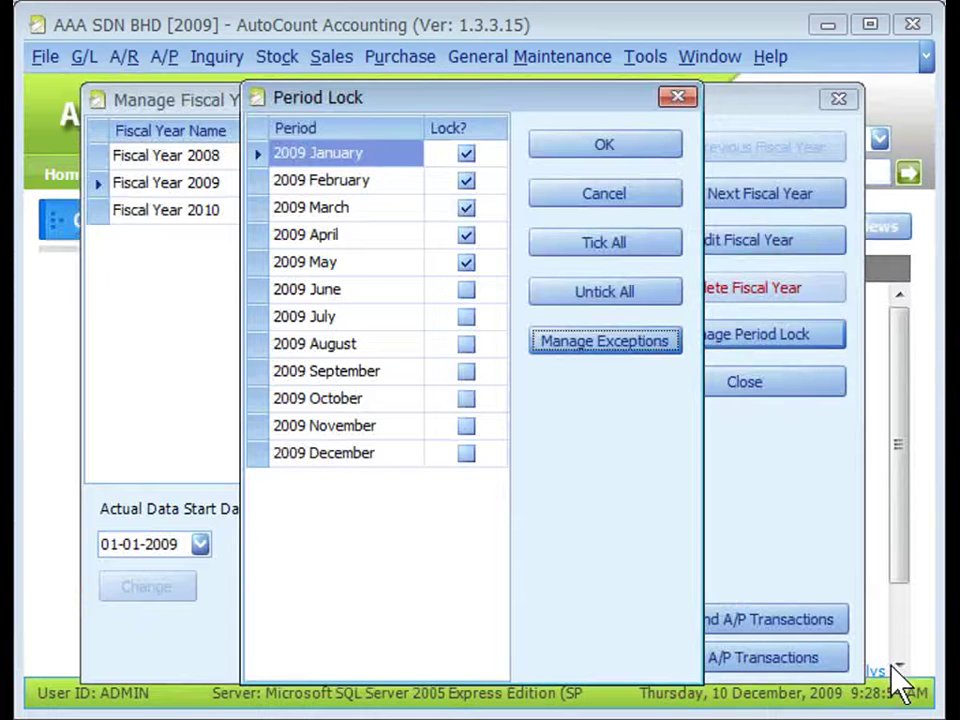
{"action": "left_click", "coordinate": [890, 667]}
Unlock all periods of Fiscal Year 2009 and confirm the period lock settings
{"action": "left_click", "coordinate": [604, 291]}
{"action": "left_click", "coordinate": [560, 150]}
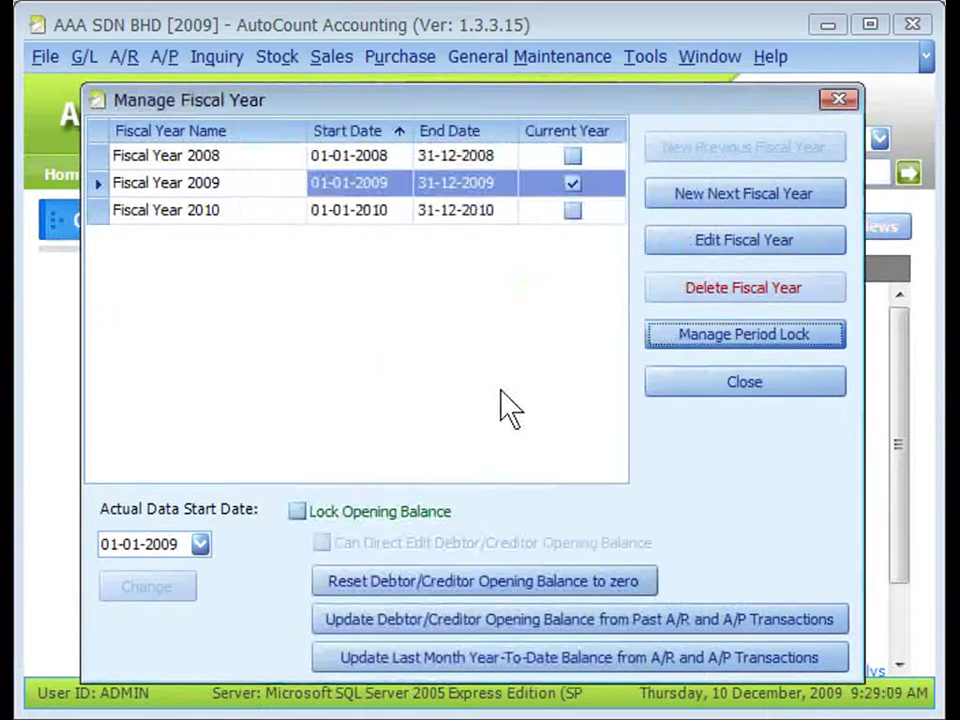
Turn on Lock Opening Balance for Fiscal Year 2009 and switch it off again
{"action": "left_click", "coordinate": [298, 512]}
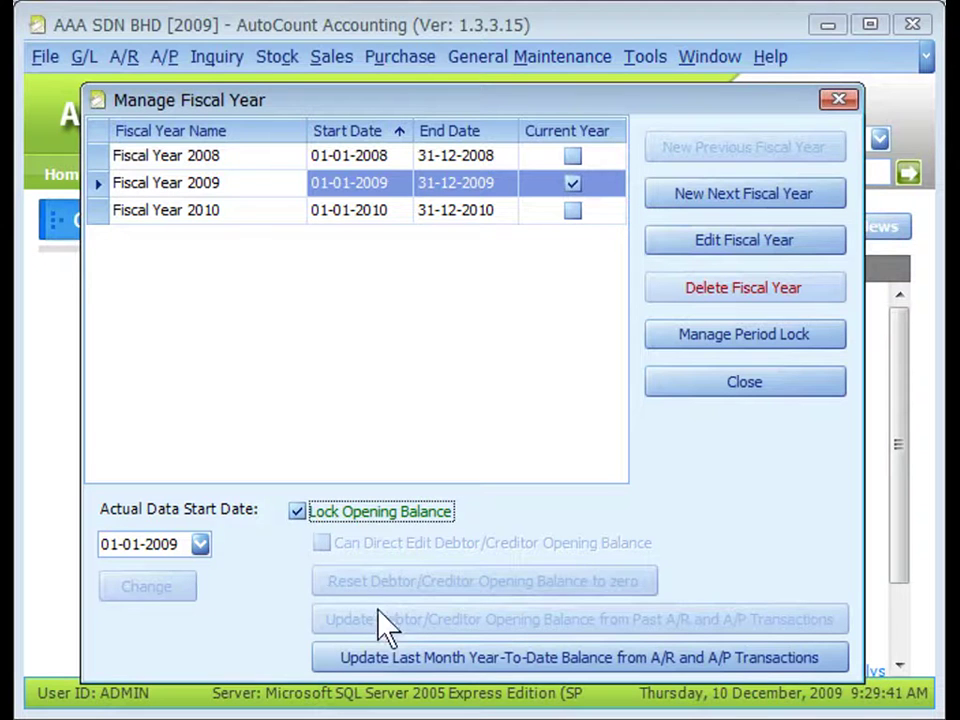
{"action": "left_click", "coordinate": [297, 513]}
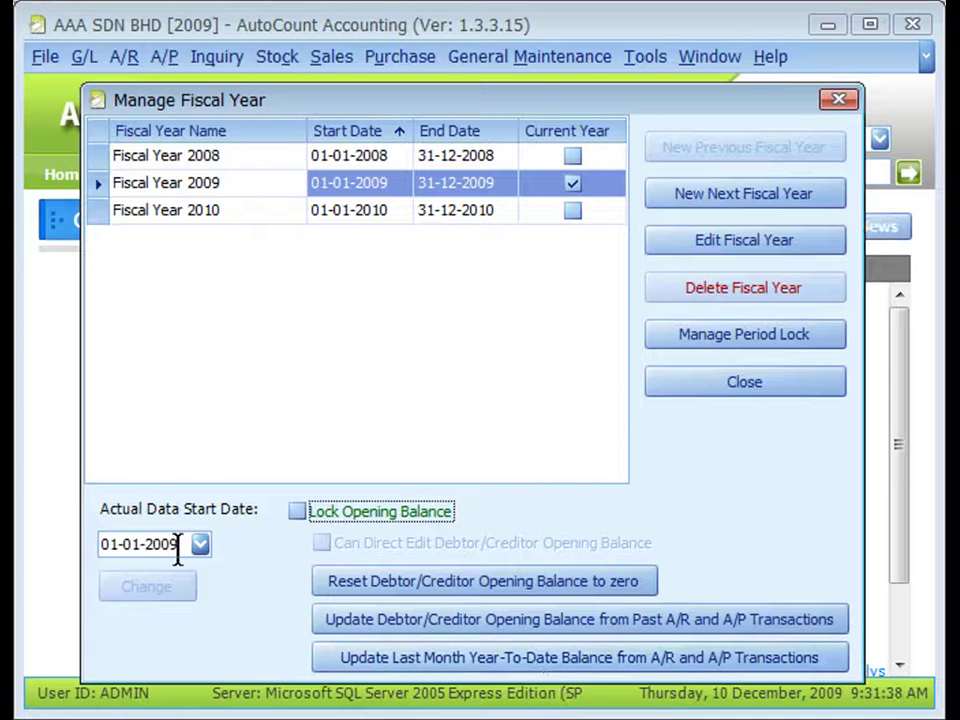
Compare the actual data start date with the fiscal years' start dates and close fiscal year management
{"action": "left_click", "coordinate": [177, 545]}
{"action": "left_click", "coordinate": [338, 190]}
{"action": "left_click", "coordinate": [337, 184]}
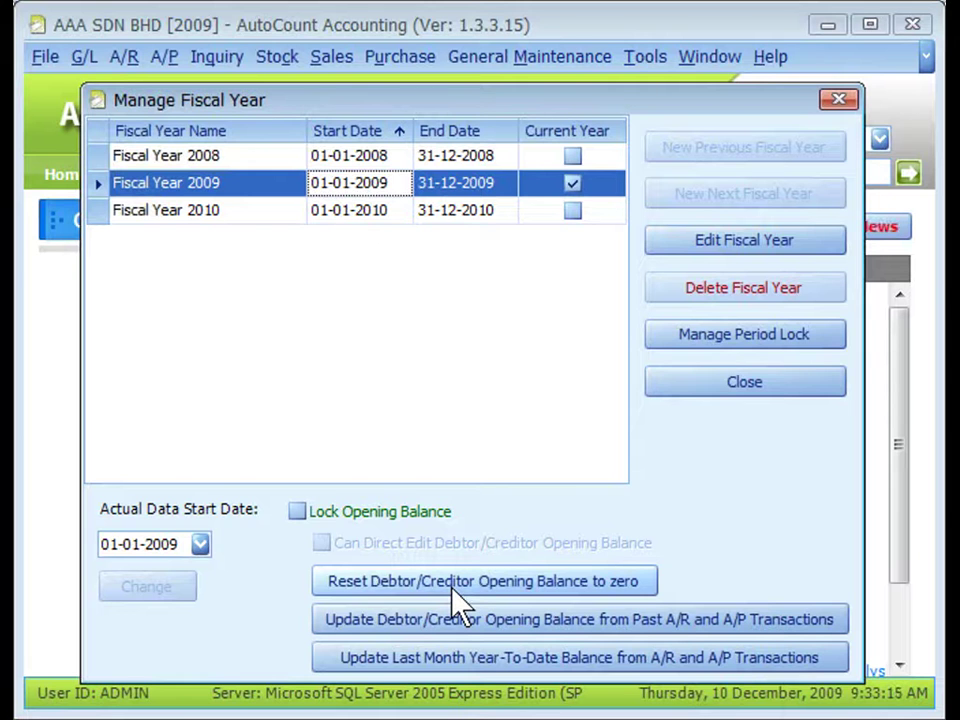
{"action": "left_click", "coordinate": [336, 212]}
{"action": "left_click", "coordinate": [337, 186]}
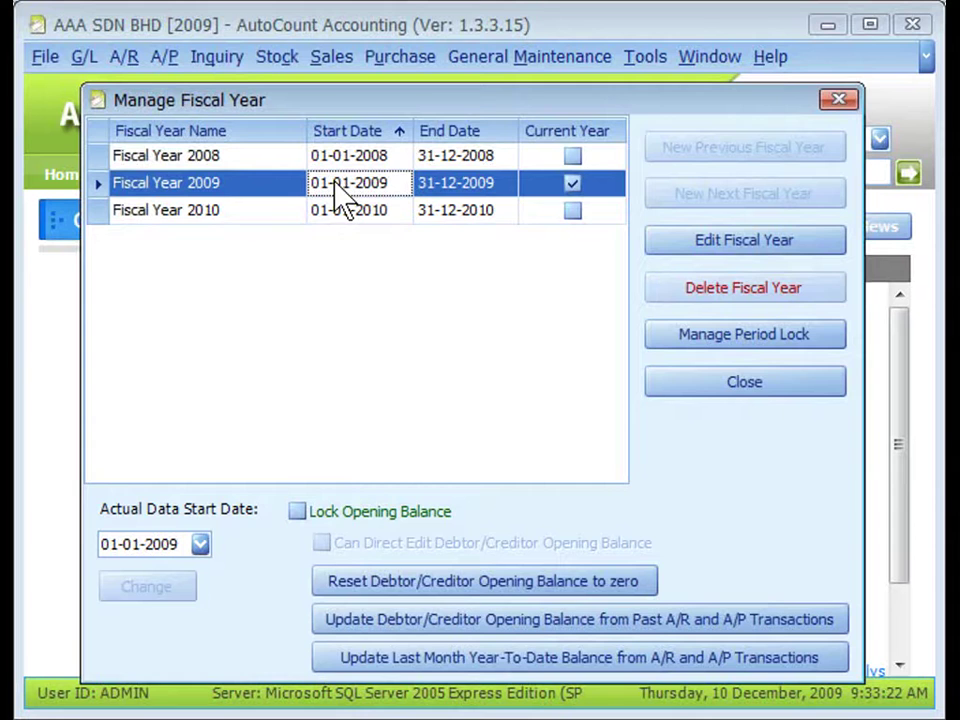
{"action": "left_click", "coordinate": [782, 390]}
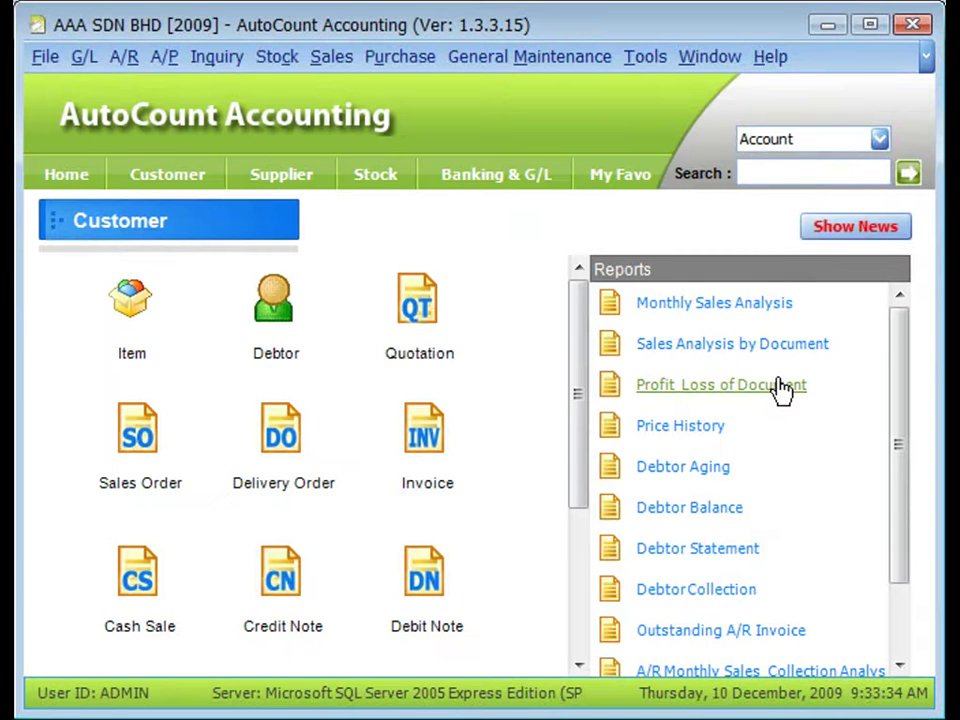